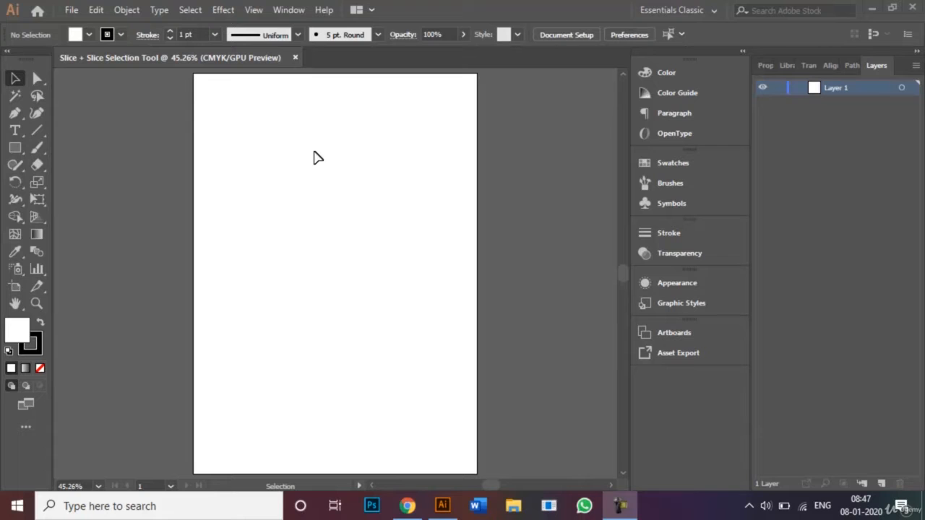
# Draw a large rectangle covering most of the artboard
pyautogui.click(699, 13)
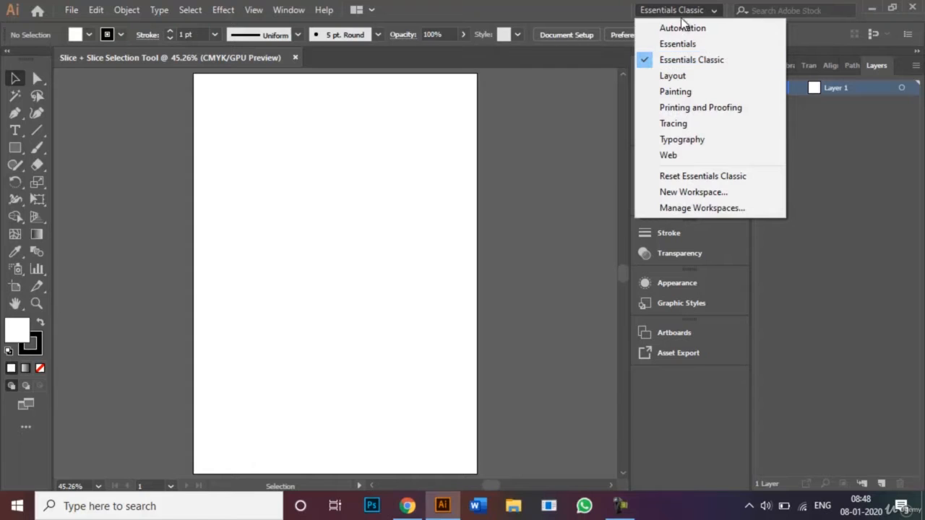
pyautogui.click(574, 13)
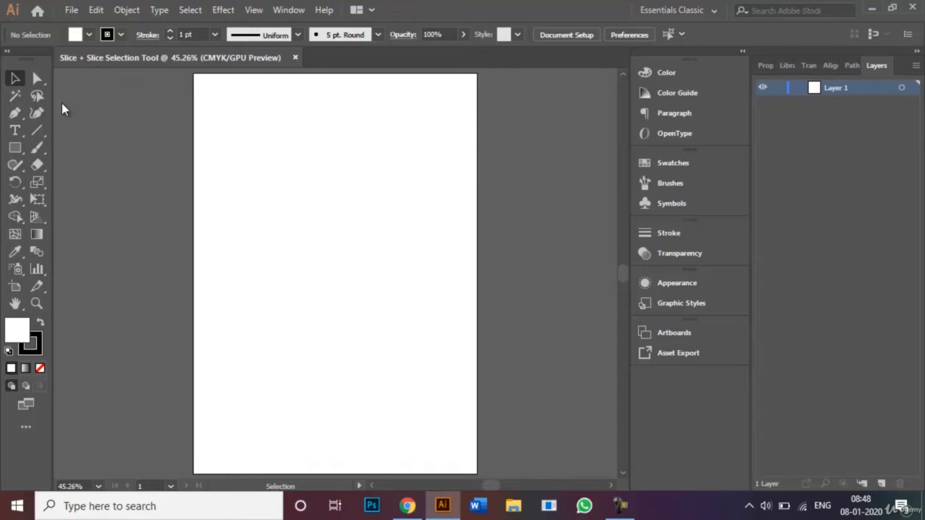
pyautogui.click(13, 149)
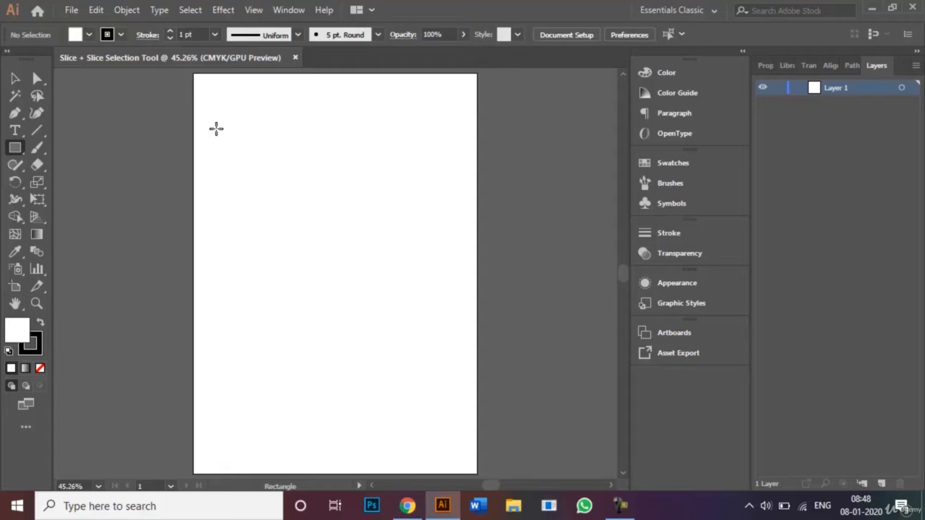
pyautogui.moveTo(221, 104); pyautogui.dragTo(453, 406)
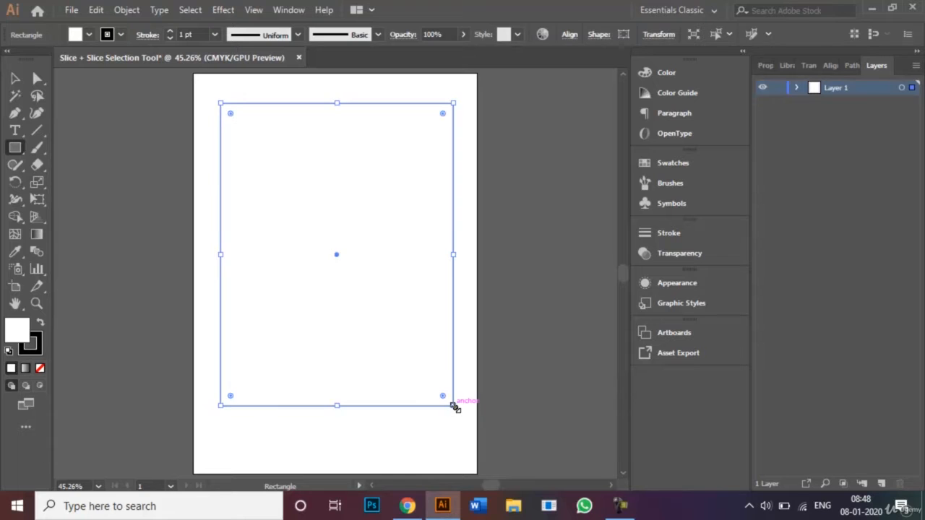
# Fill the rectangle with CMYK Red from the Fill swatches
pyautogui.click(90, 34)
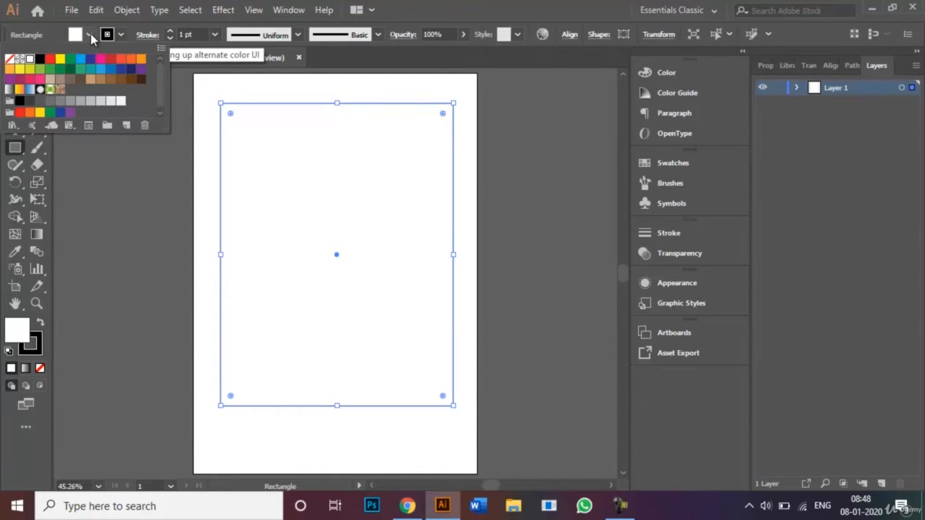
pyautogui.click(52, 62)
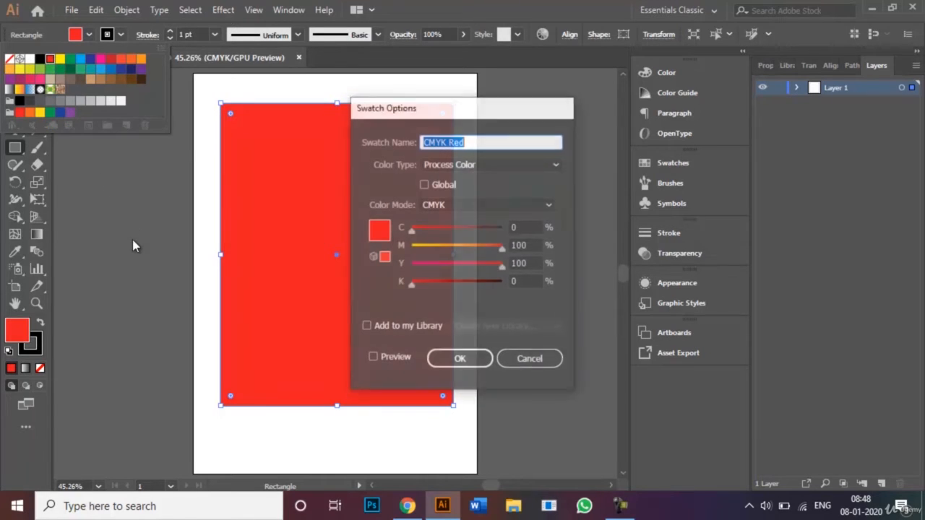
pyautogui.click(527, 357)
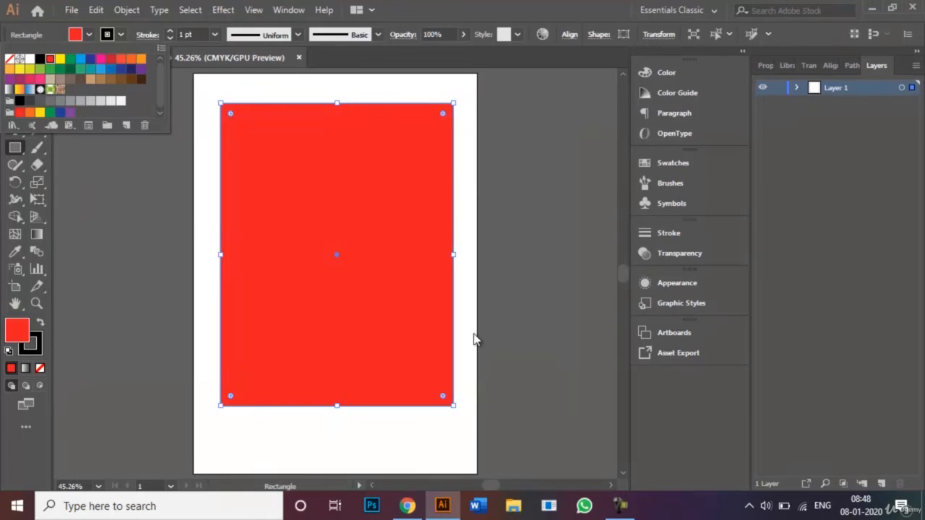
pyautogui.click(67, 183)
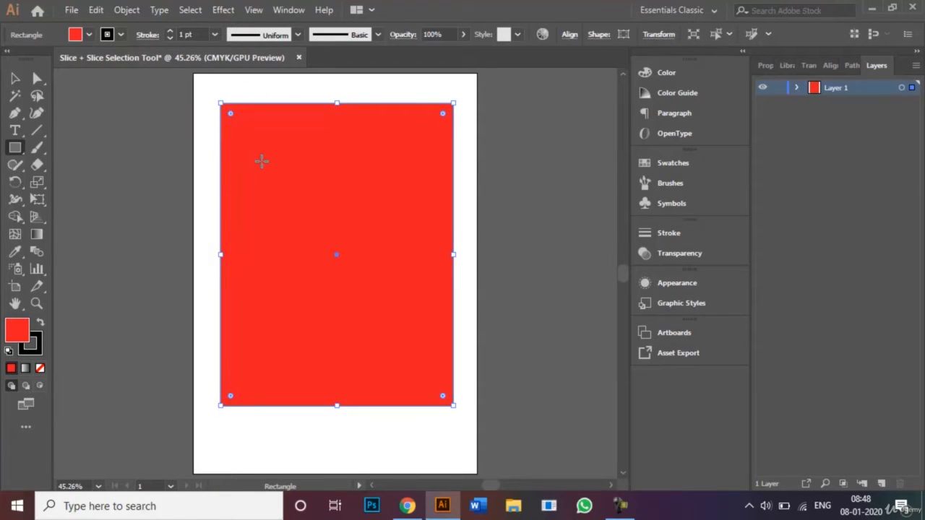
# Draw a smaller rectangle inside the red one and fill it with yellow
pyautogui.moveTo(262, 161); pyautogui.dragTo(422, 348)
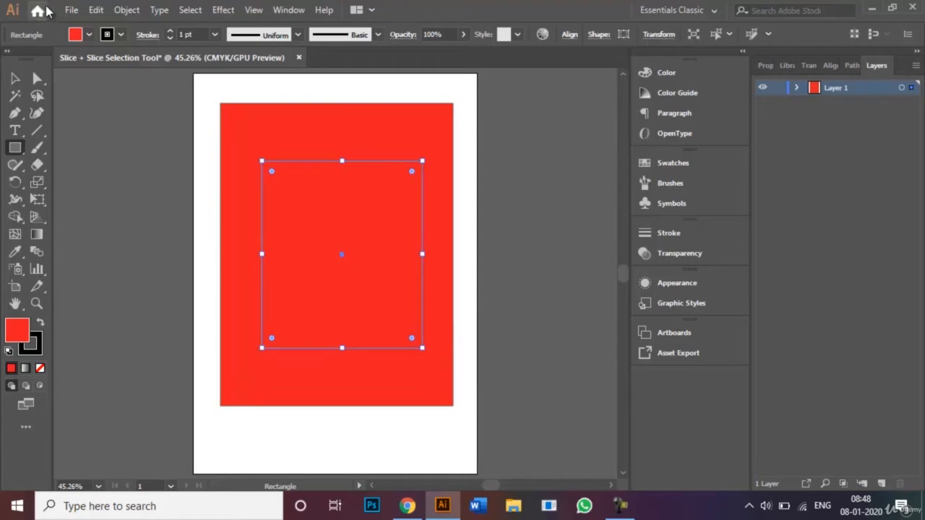
pyautogui.click(89, 35)
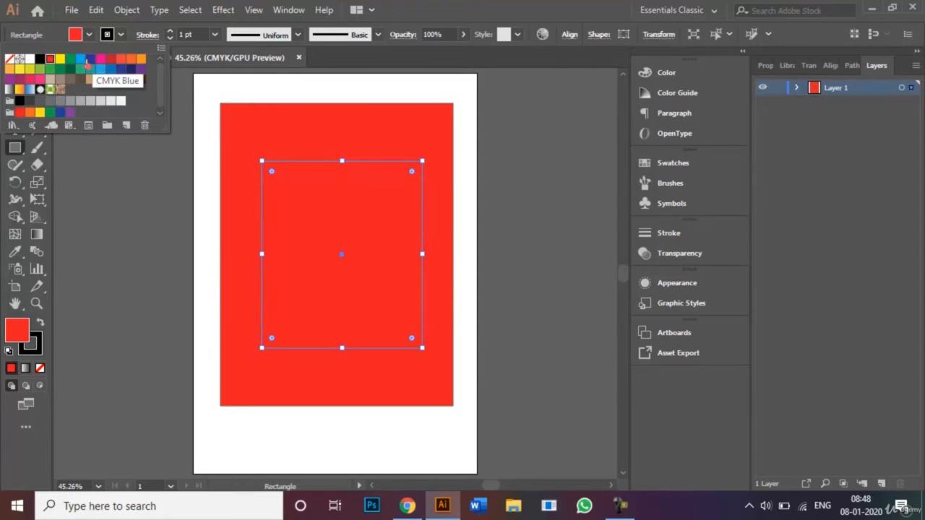
pyautogui.click(60, 59)
pyautogui.click(118, 173)
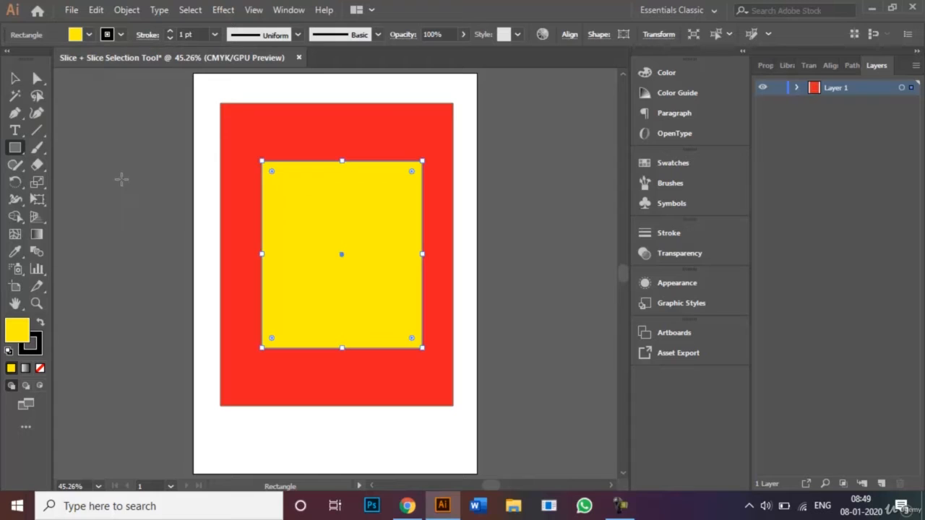
# Select both rectangles, set their stroke to None, then deselect them
pyautogui.click(16, 78)
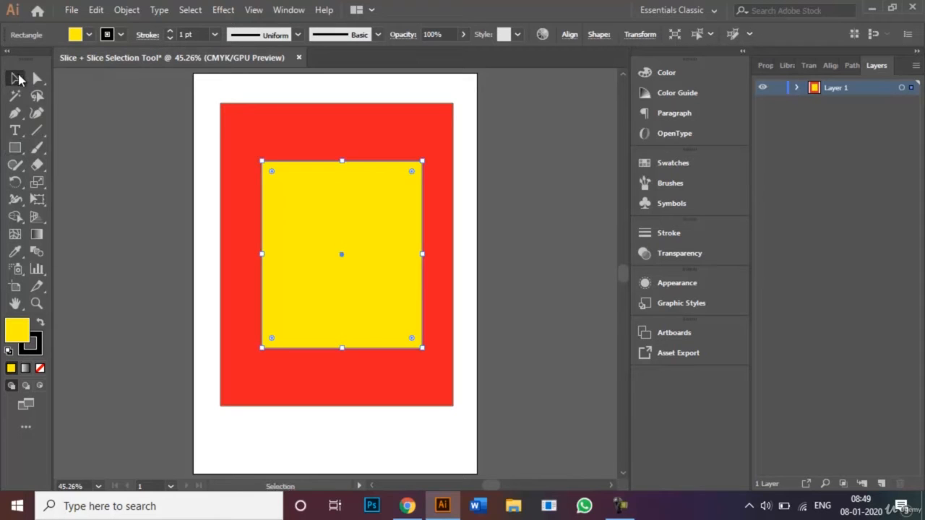
pyautogui.click(142, 163)
pyautogui.moveTo(228, 94); pyautogui.dragTo(362, 303)
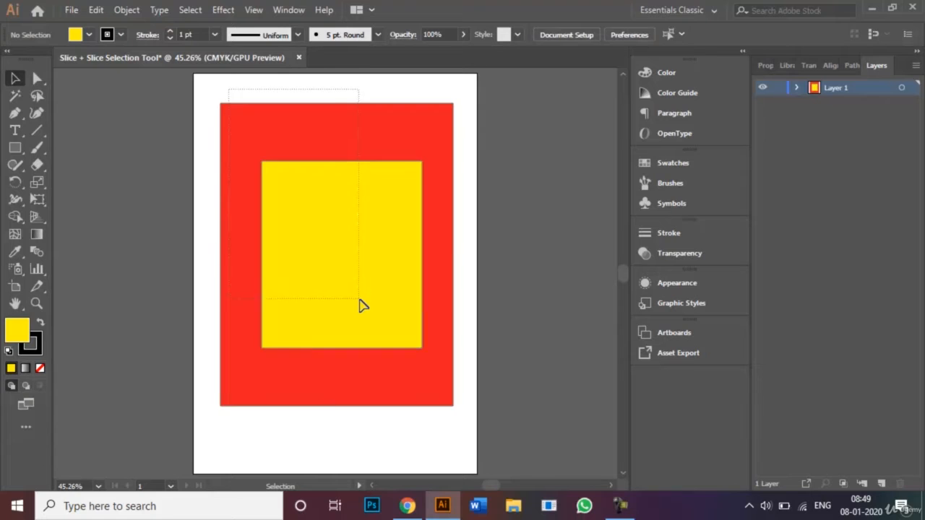
pyautogui.click(124, 39)
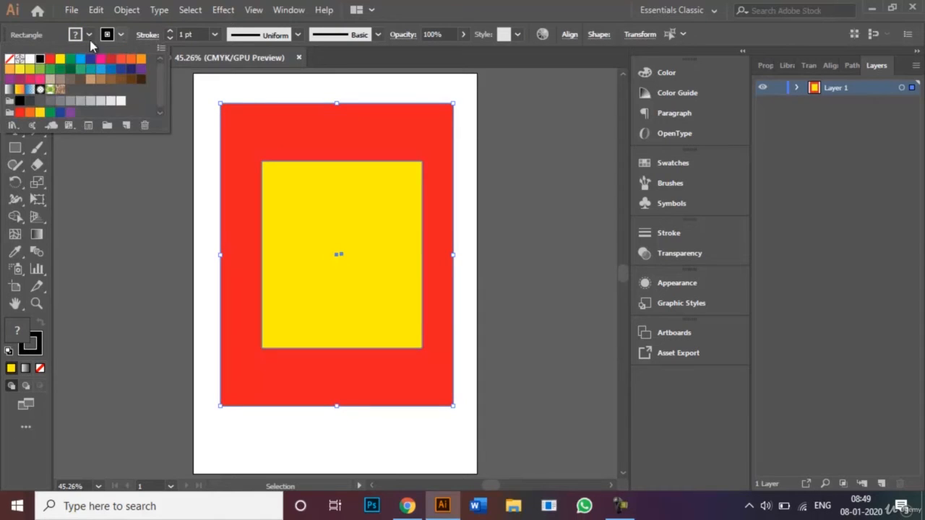
pyautogui.click(10, 61)
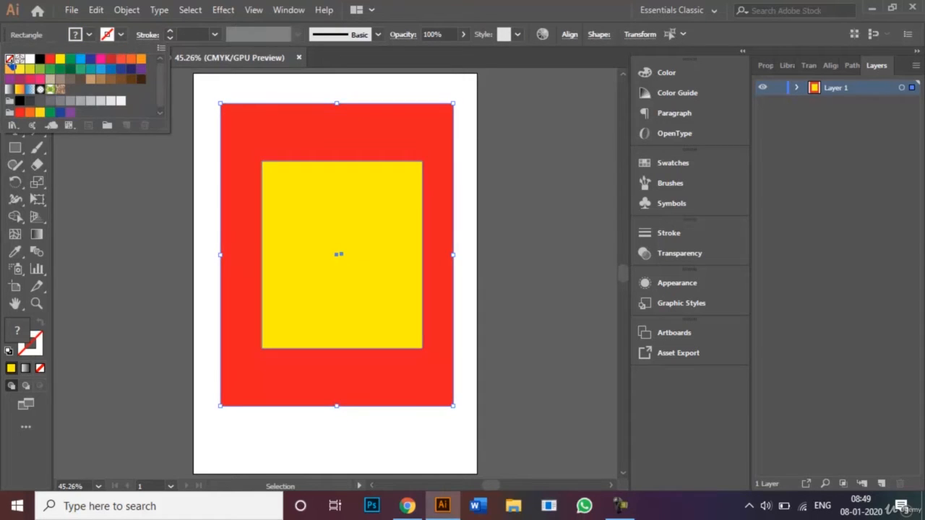
pyautogui.click(127, 216)
pyautogui.click(142, 238)
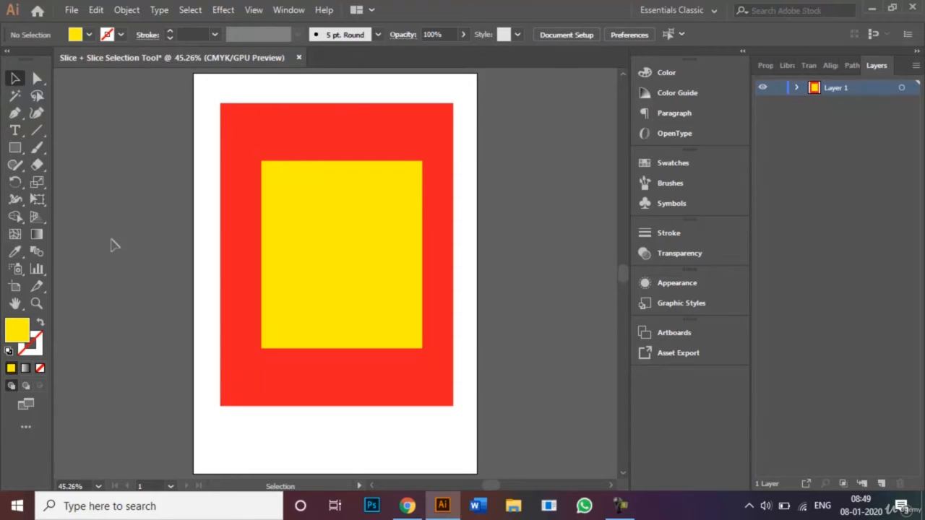
# With the Slice tool, drag a slice around the yellow rectangle
pyautogui.click(41, 285)
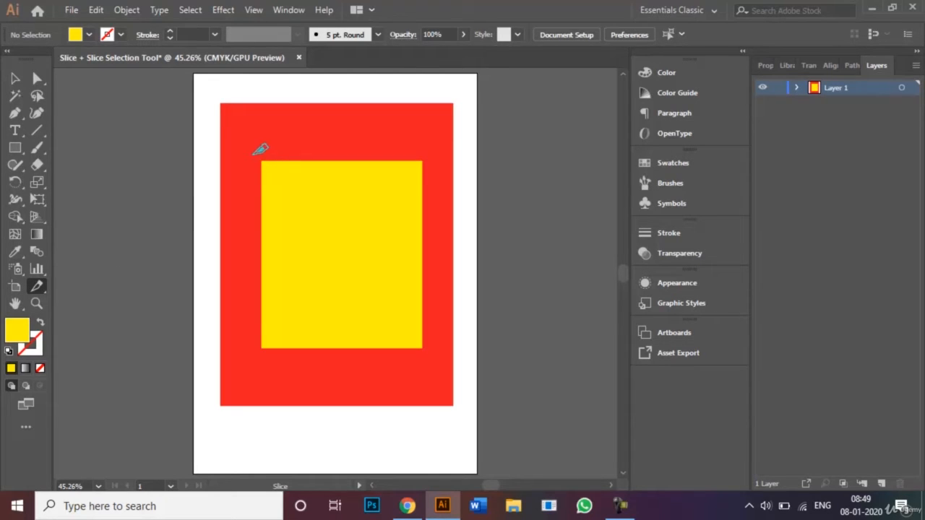
pyautogui.moveTo(254, 153); pyautogui.dragTo(429, 355)
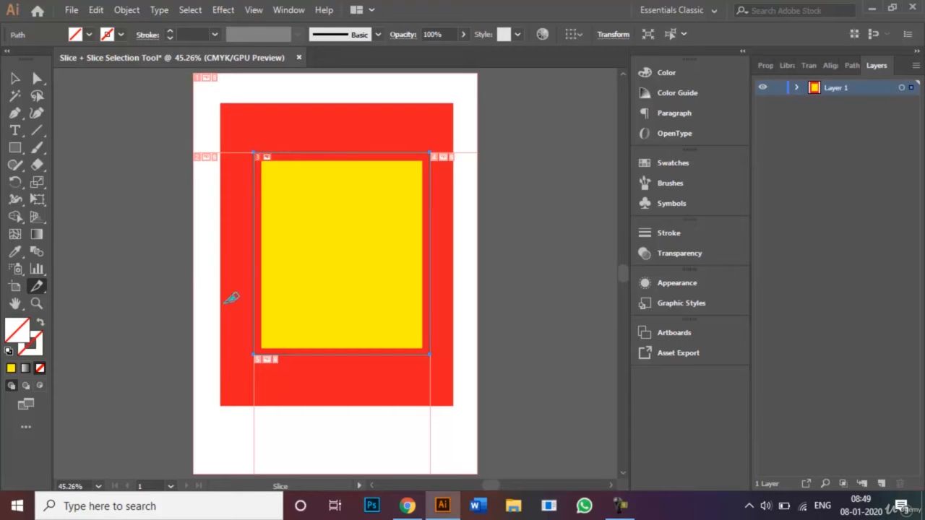
# Pull the slice's edges inward with Slice Selection, then draw a smaller slice over the upper yellow area
pyautogui.click(41, 289)
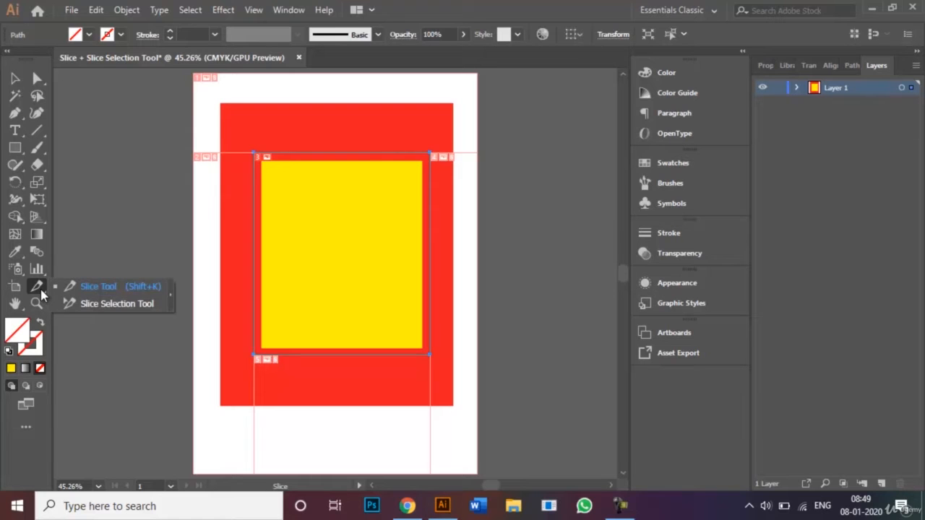
pyautogui.click(94, 303)
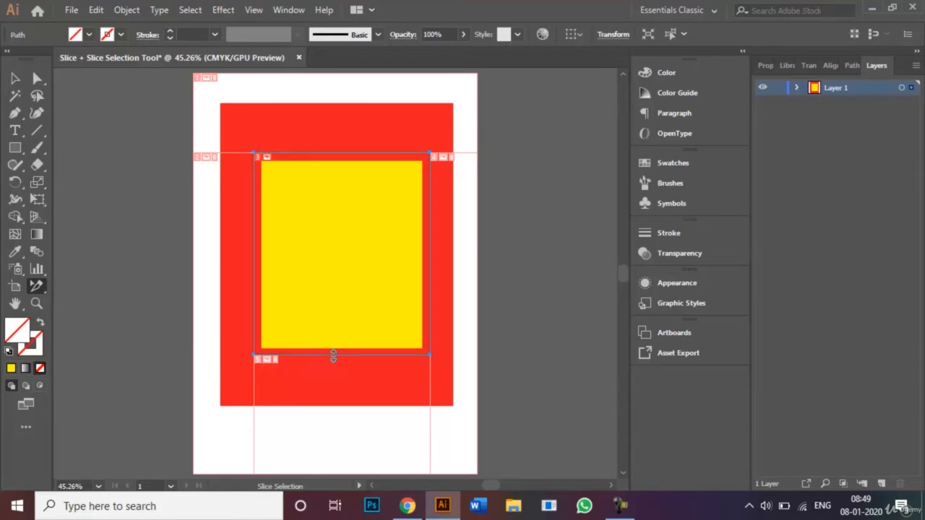
pyautogui.moveTo(333, 355); pyautogui.dragTo(333, 348)
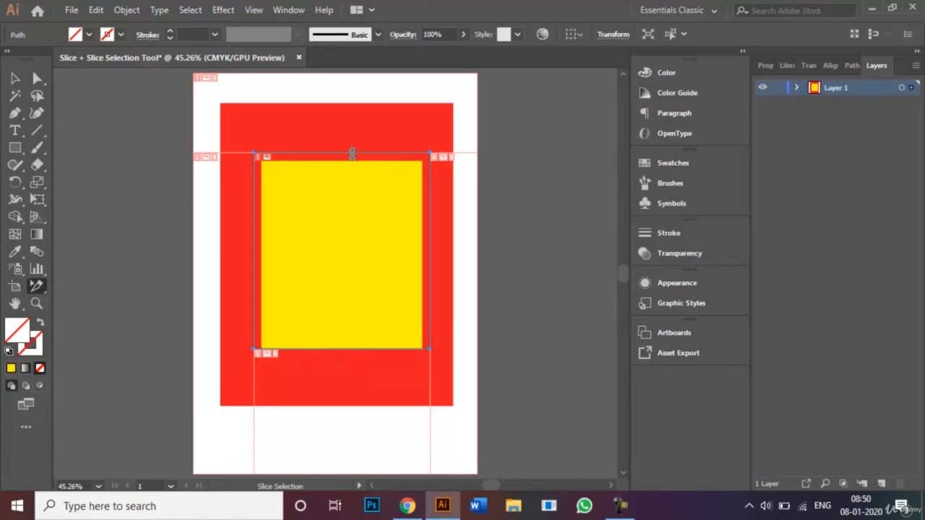
pyautogui.moveTo(352, 154); pyautogui.dragTo(353, 188)
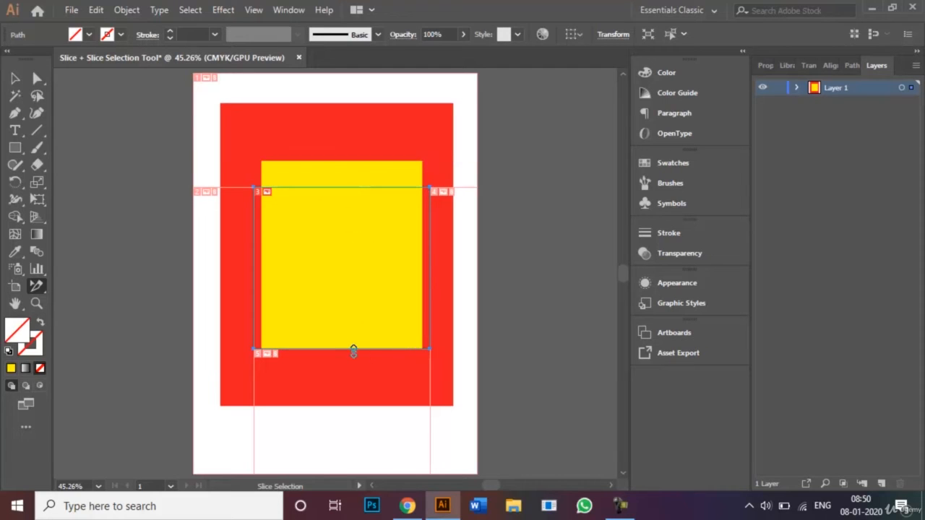
pyautogui.moveTo(354, 350); pyautogui.dragTo(352, 302)
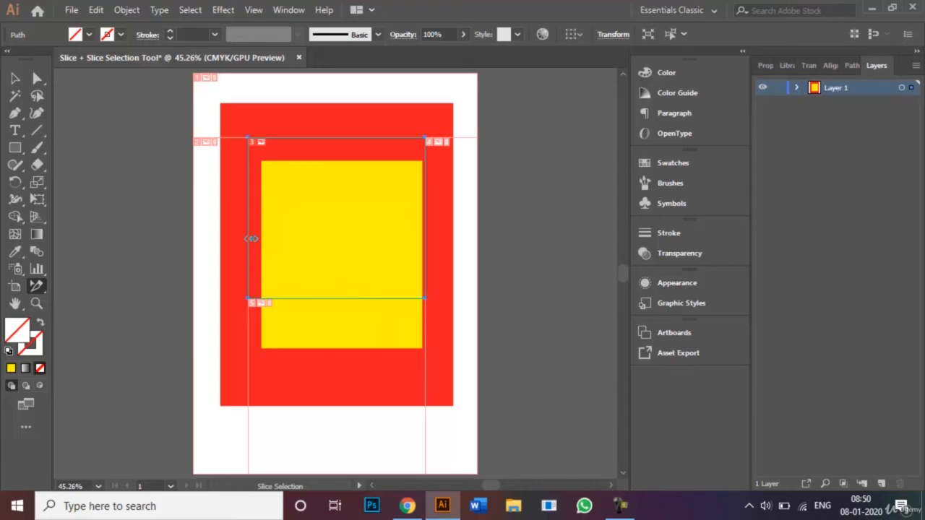
pyautogui.moveTo(249, 238); pyautogui.dragTo(276, 237)
pyautogui.moveTo(342, 138); pyautogui.dragTo(347, 192)
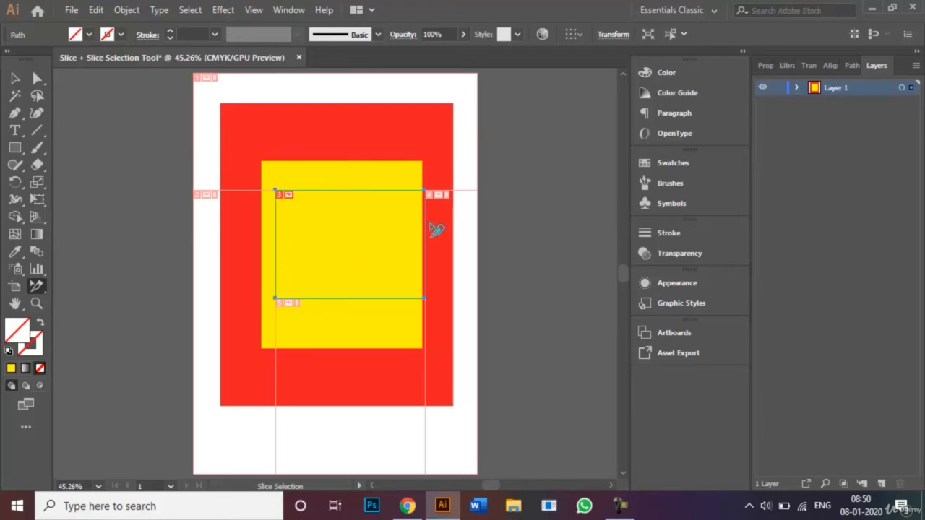
pyautogui.moveTo(425, 223); pyautogui.dragTo(386, 224)
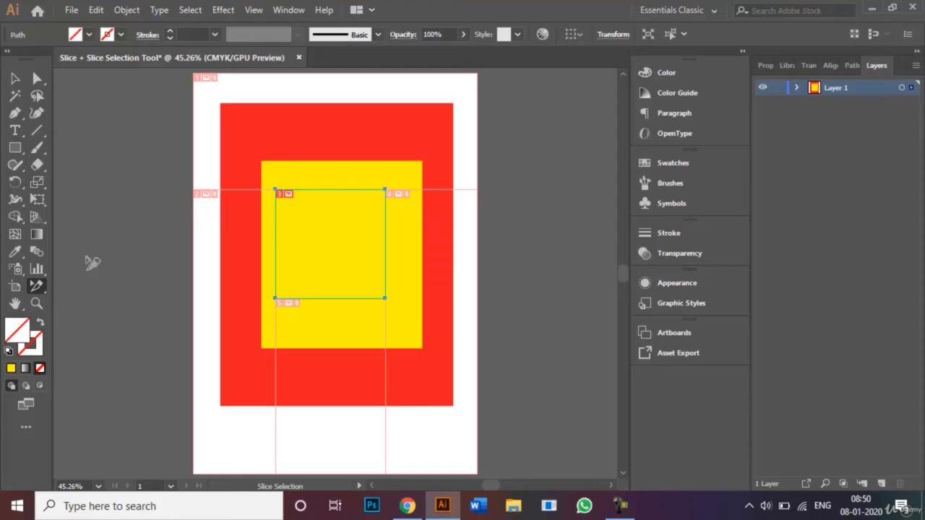
pyautogui.moveTo(40, 293); pyautogui.dragTo(78, 286)
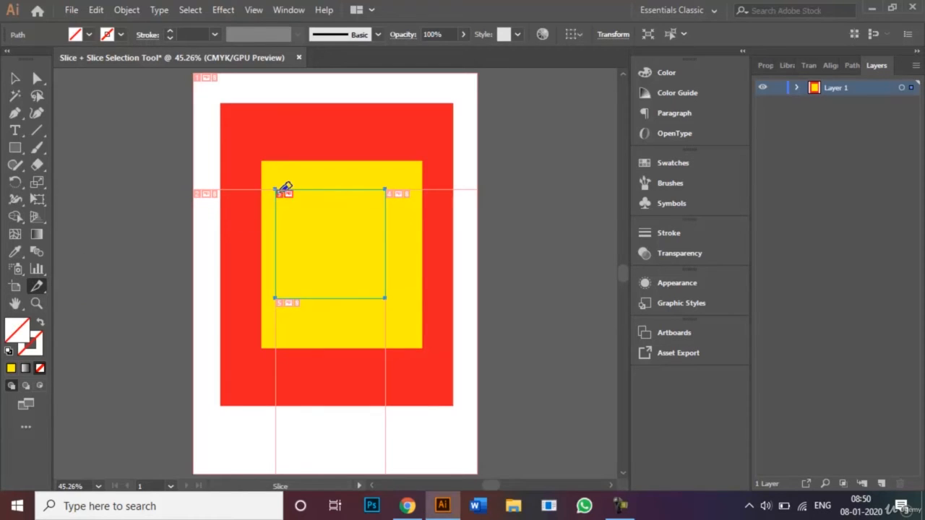
pyautogui.moveTo(275, 190); pyautogui.dragTo(386, 297)
# Make a slice from the current selection with Object > Slice > Create from Selection
pyautogui.click(126, 10)
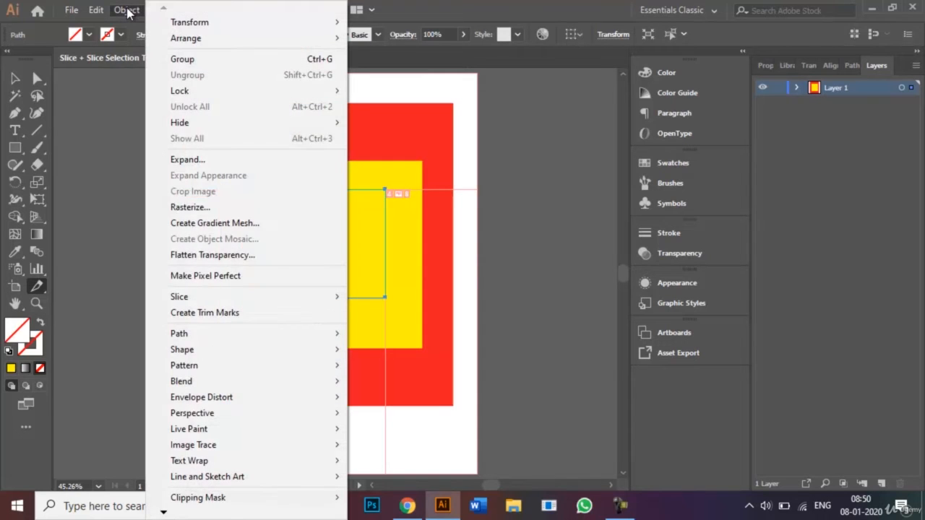
pyautogui.moveTo(331, 297)
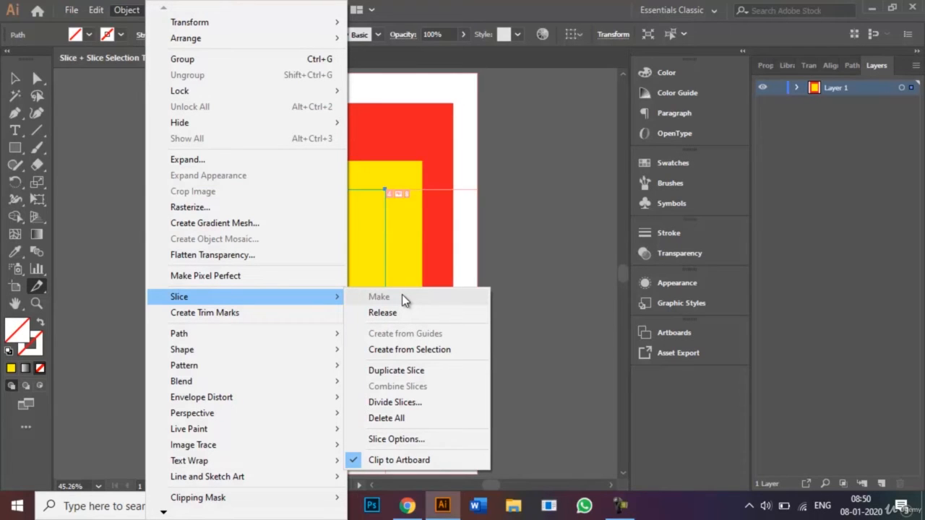
pyautogui.click(424, 352)
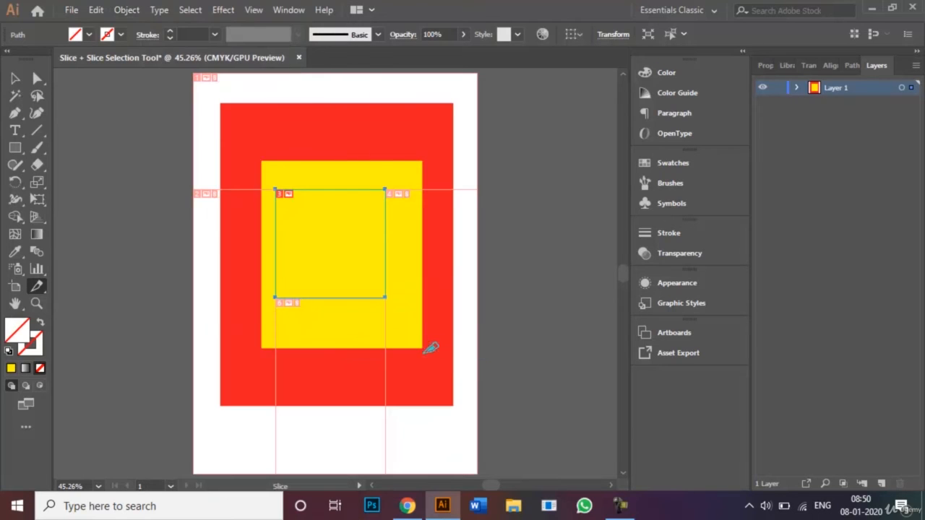
# Give the inner square a black stroke and drag its bottom-right corner slightly down
pyautogui.click(15, 78)
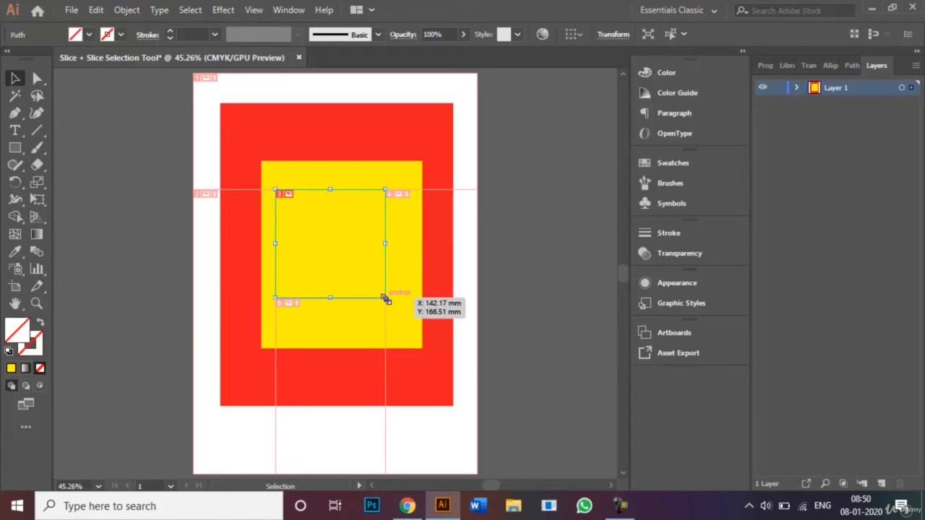
pyautogui.click(121, 35)
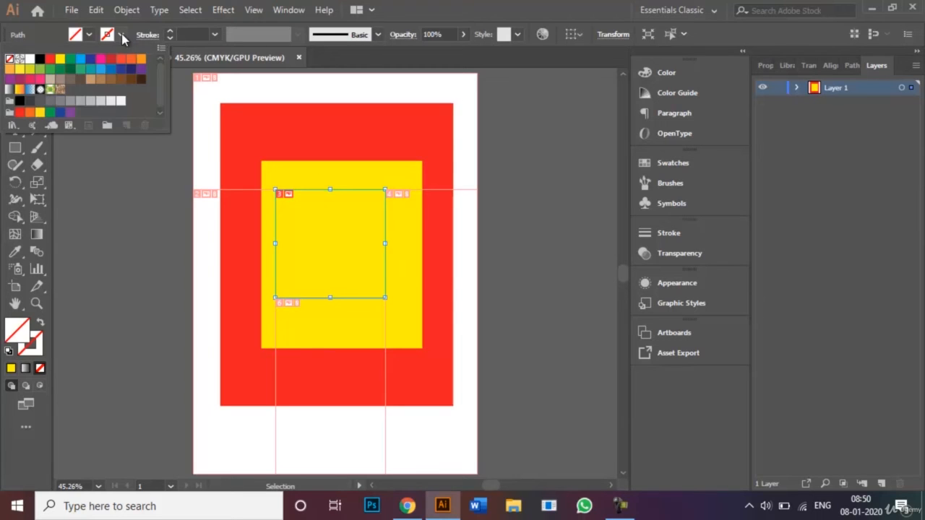
pyautogui.click(40, 59)
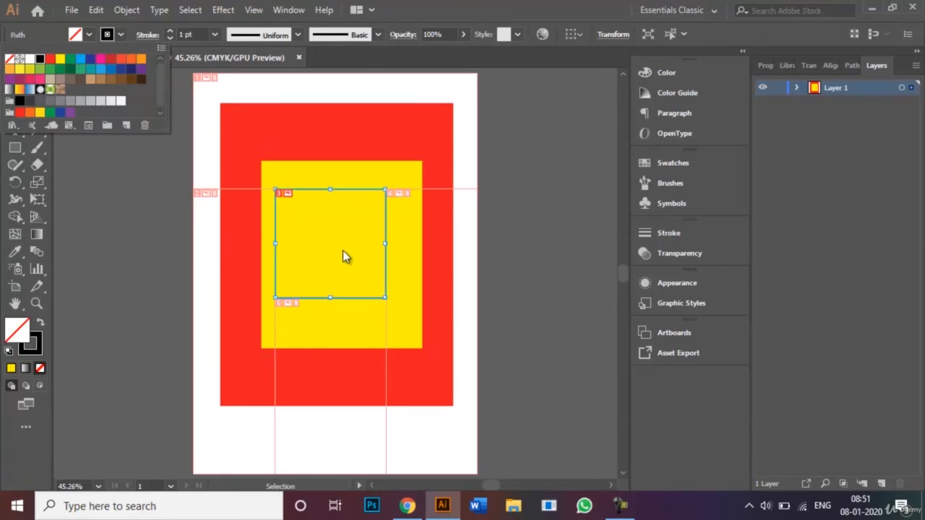
pyautogui.moveTo(385, 297)
pyautogui.mouseDown()
pyautogui.moveTo(429, 331)
pyautogui.moveTo(385, 307)
pyautogui.mouseUp()
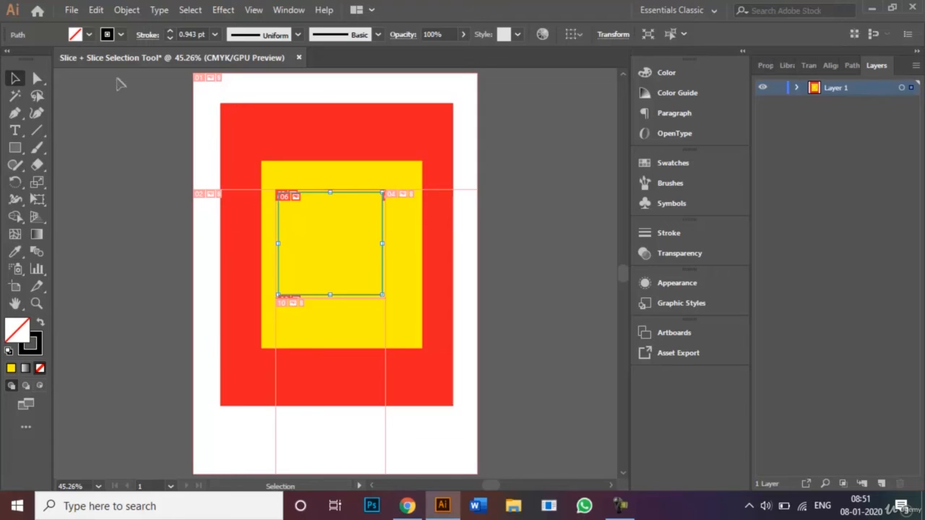
# Open Export As for JPEG, cancel without exporting, and deselect everything
pyautogui.click(74, 11)
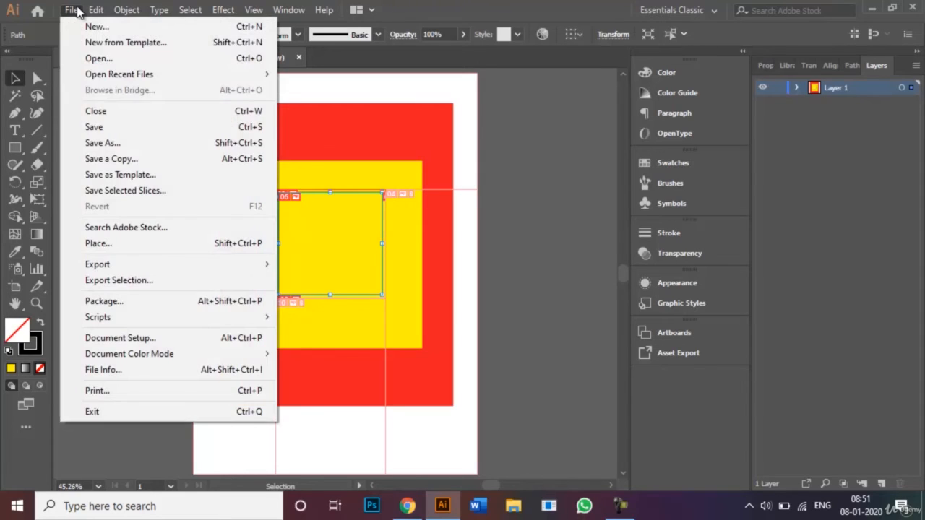
pyautogui.moveTo(209, 264)
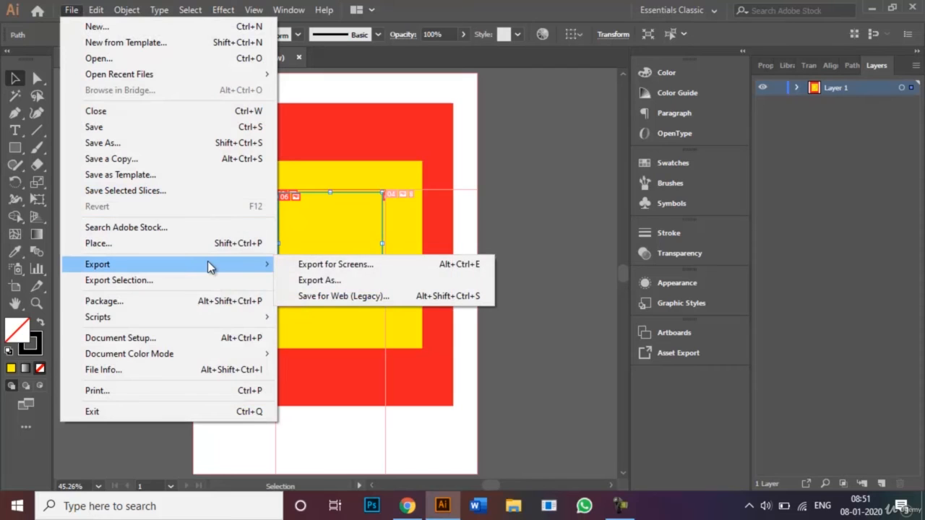
pyautogui.click(304, 283)
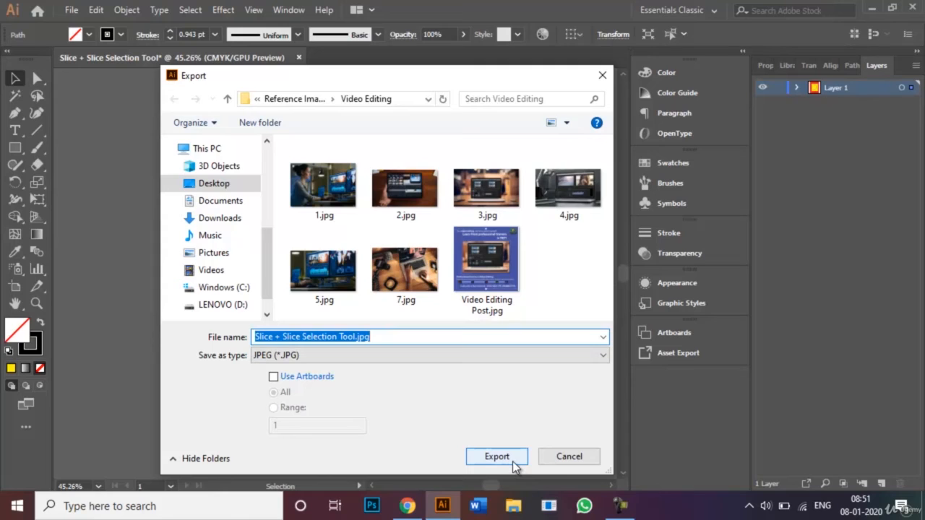
pyautogui.click(568, 455)
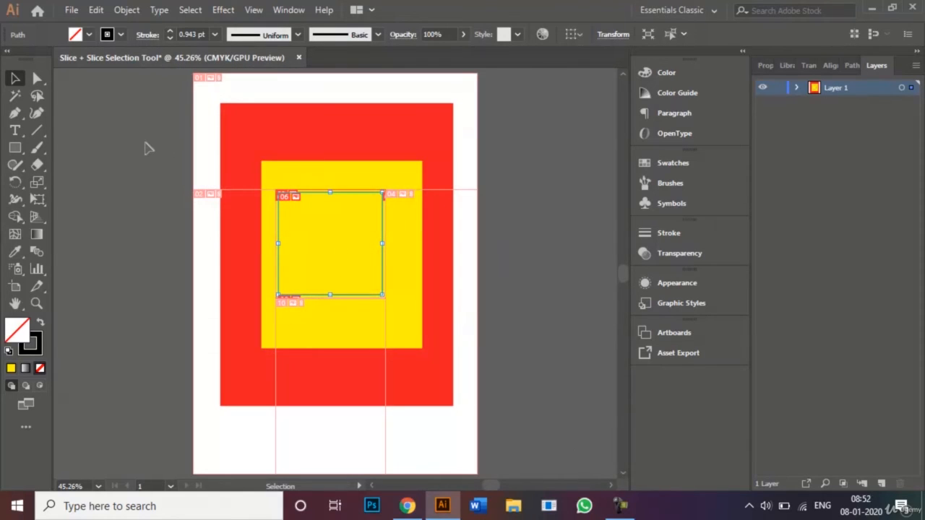
pyautogui.click(144, 148)
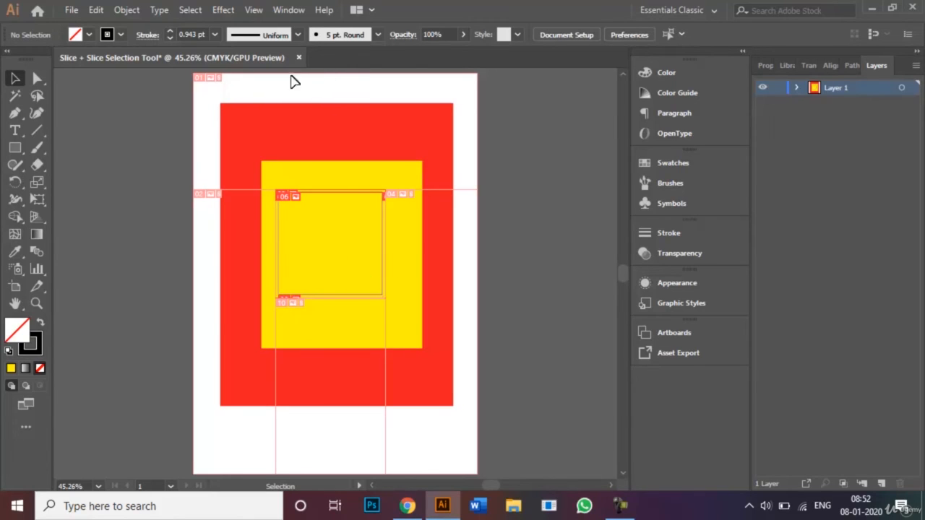
pyautogui.click(71, 10)
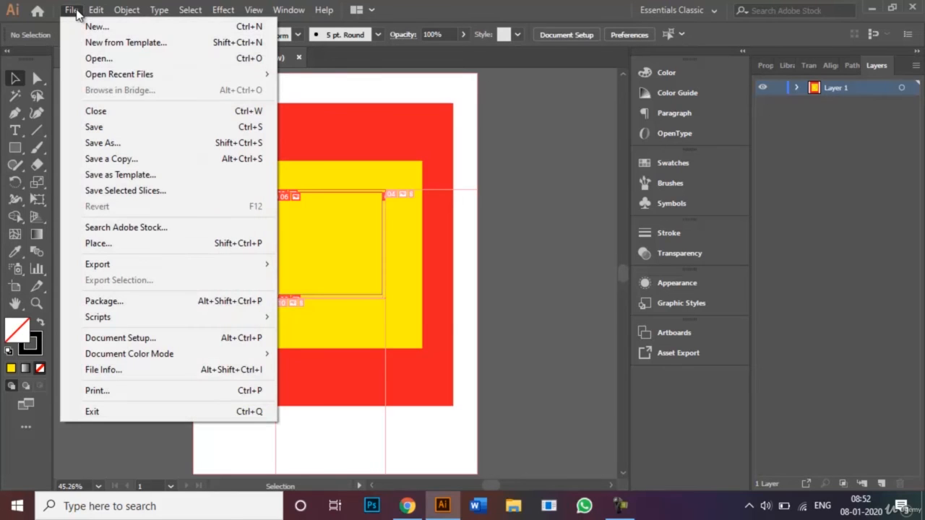
pyautogui.click(249, 146)
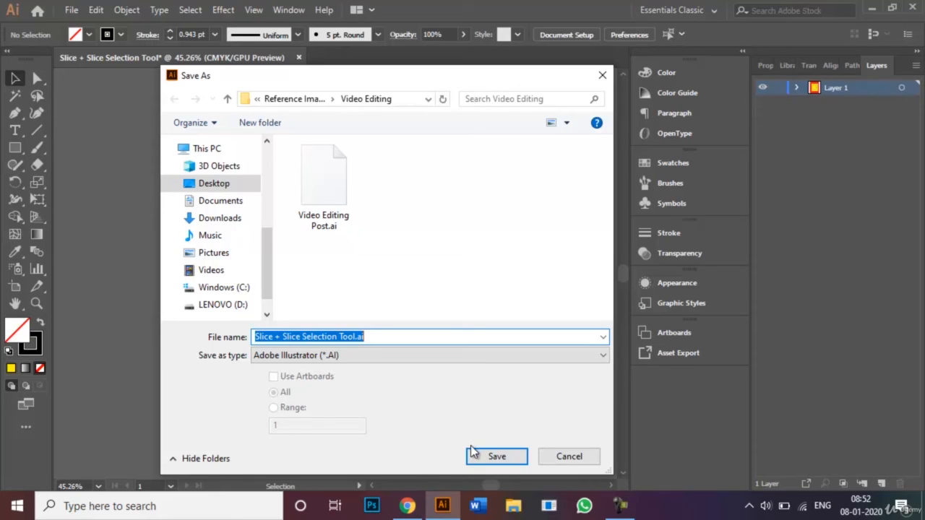
pyautogui.click(568, 458)
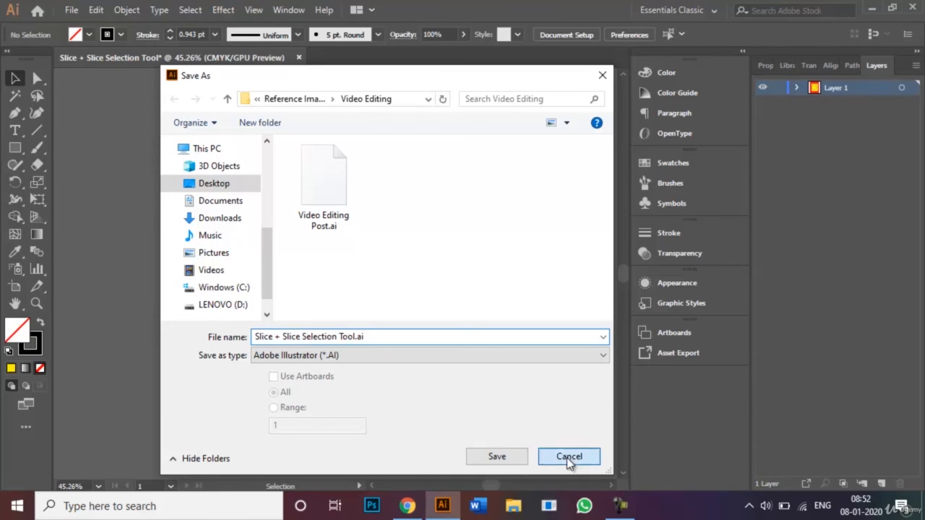